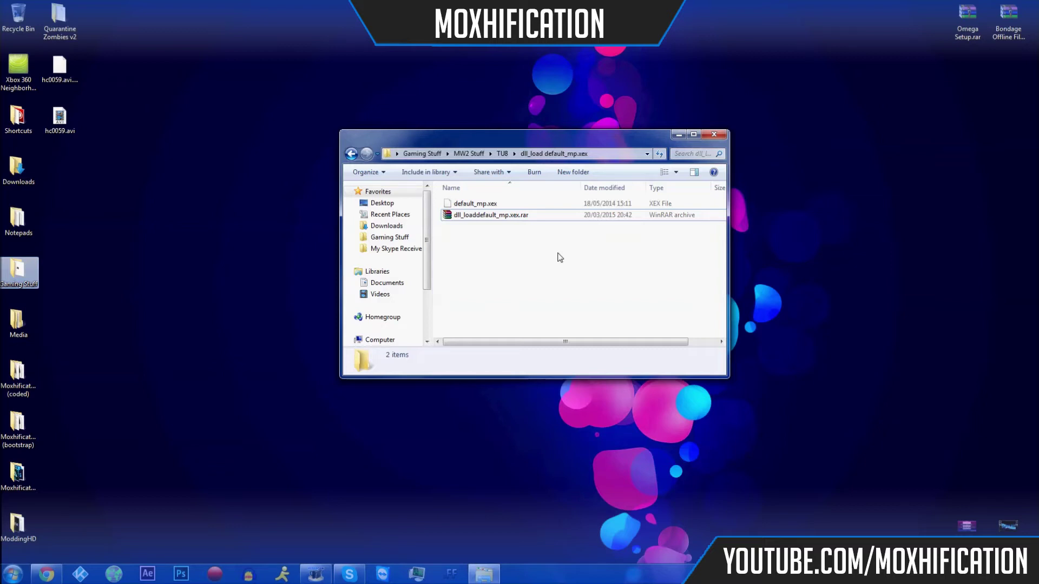
Browse to Gaming Stuff > MW2 Stuff > TU8 > dll_load default_mp.xex.
left_click(719, 136)
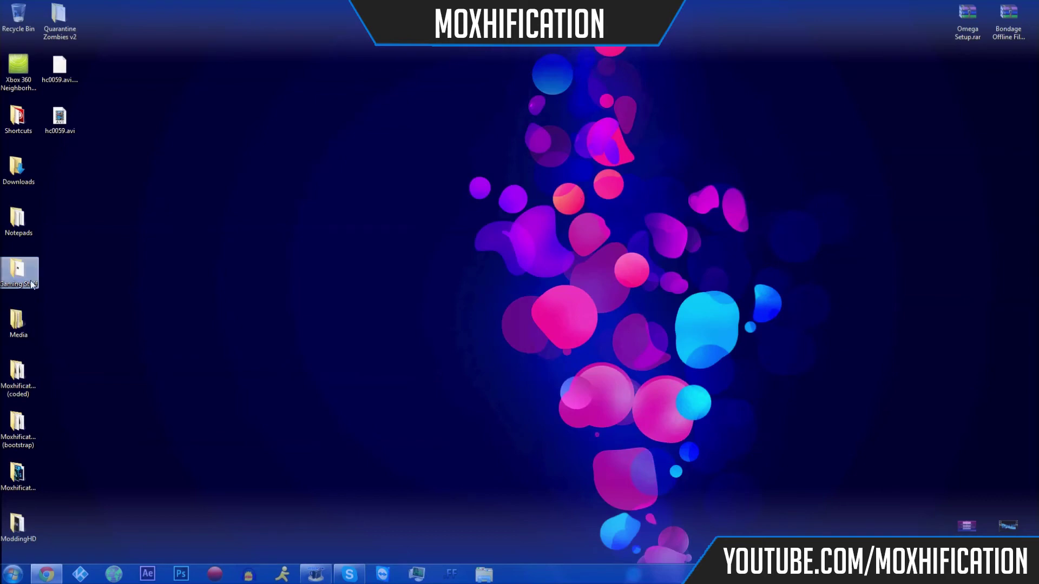
double_click(19, 274)
double_click(470, 271)
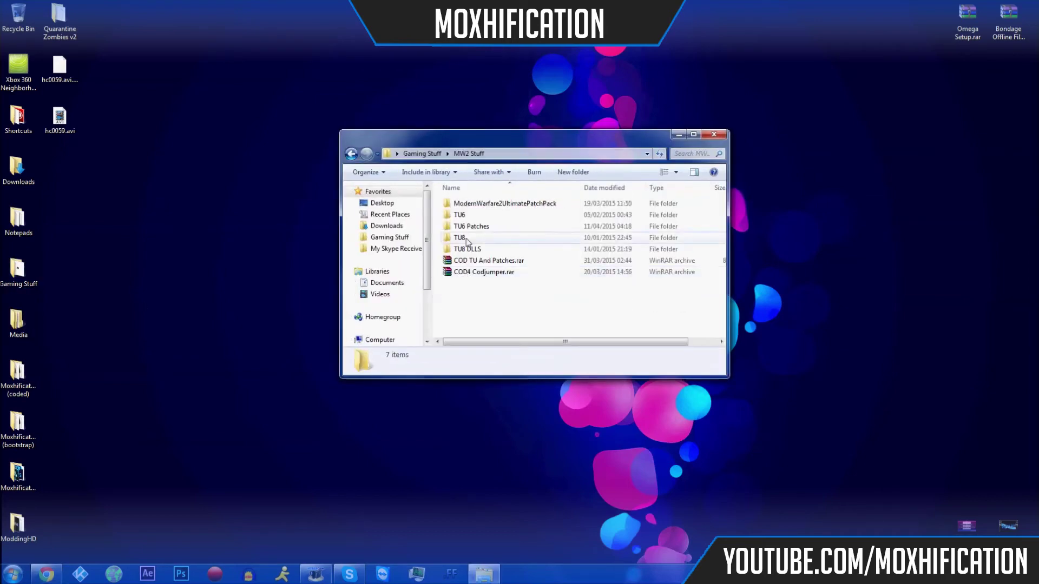
double_click(471, 238)
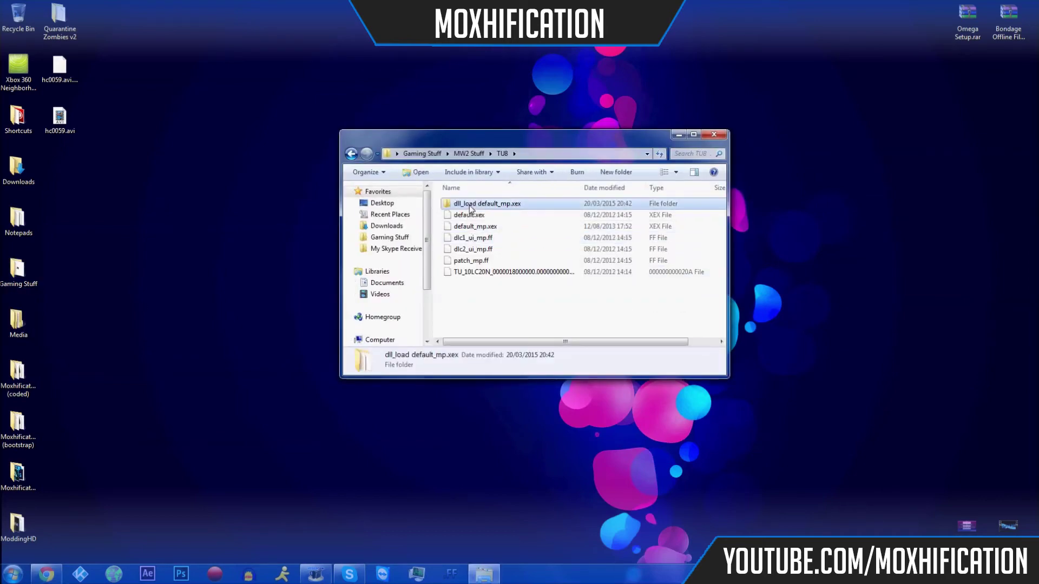
double_click(475, 204)
Open dll_loaddefault_mp.xex.rar in WinRAR, dismiss the license reminder, and close the archive.
left_click(475, 215)
double_click(472, 216)
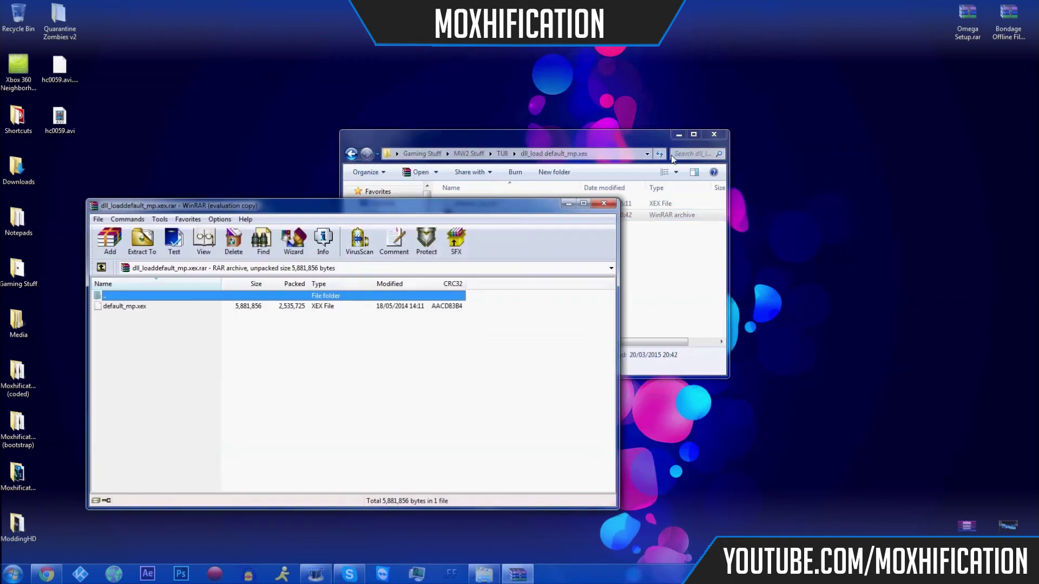
left_click(714, 134)
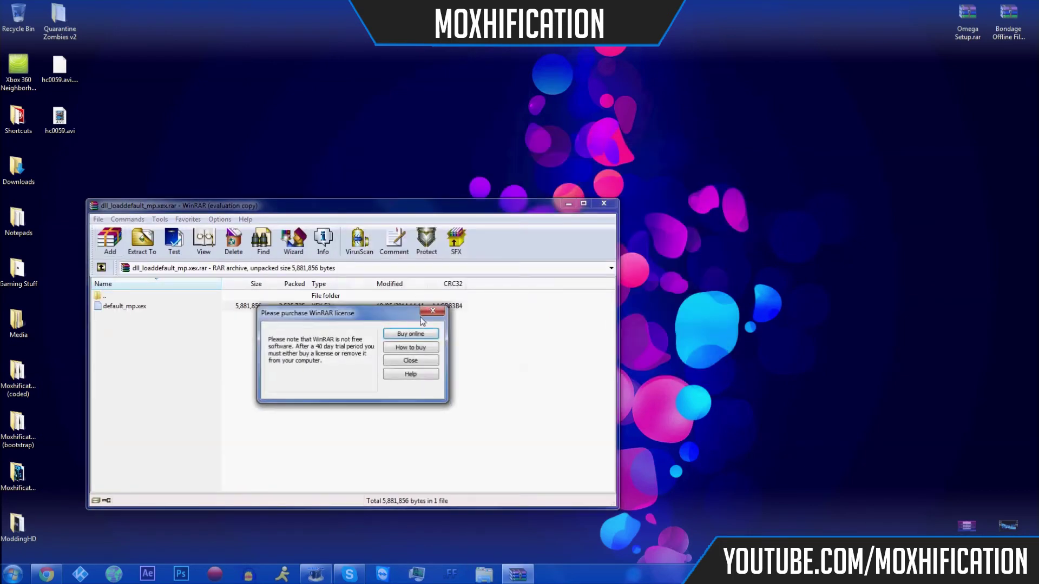
left_click(434, 313)
left_click(605, 205)
left_click(46, 575)
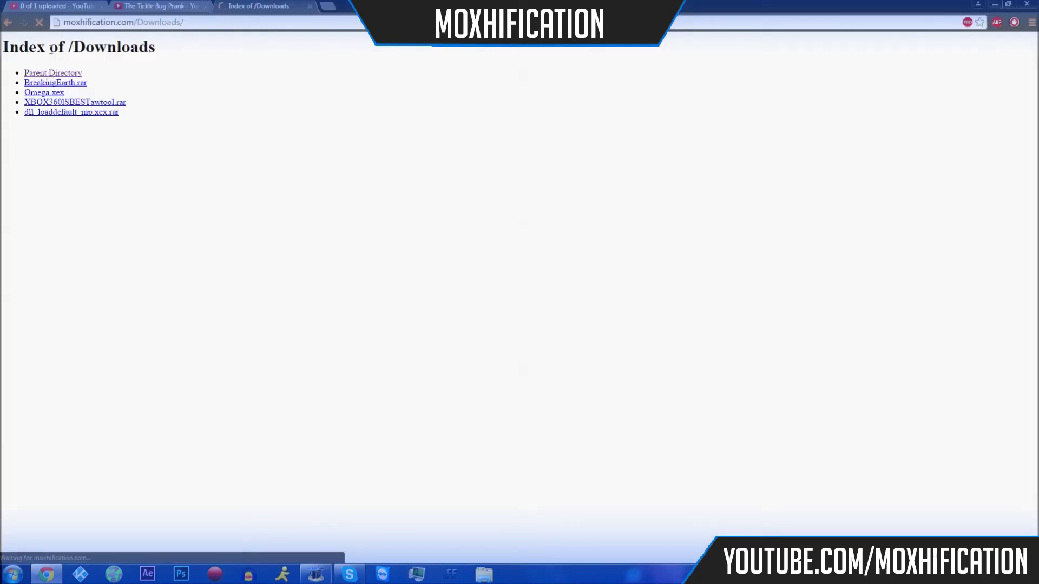
Paste the direct dll_loaddefault_mp.xex.rar URL into Chrome's address bar and load it.
left_click(188, 22)
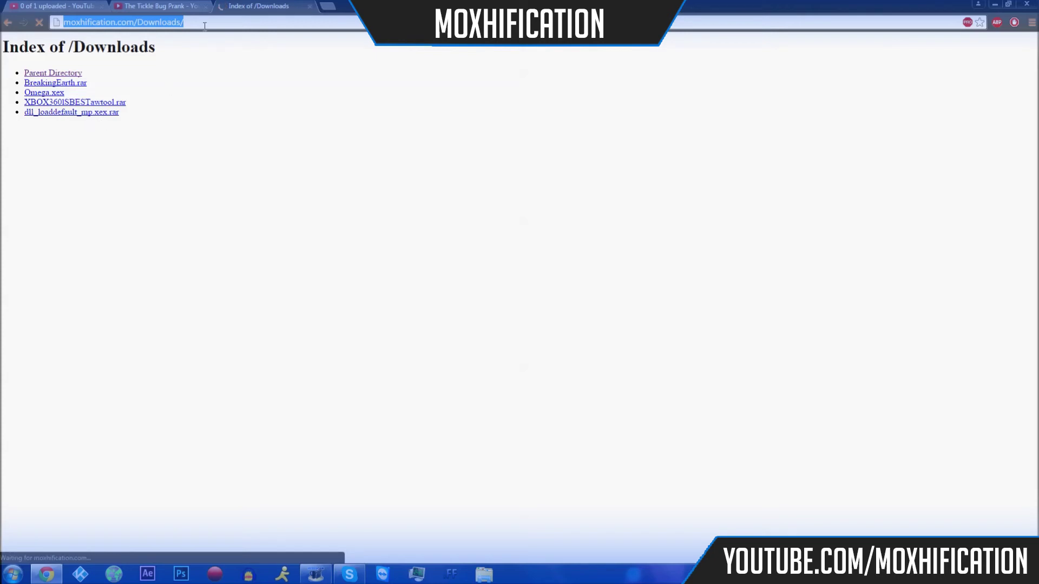
type("http://moxhification.com/Downloads/dll_loaddefault_mp.xex.rar")
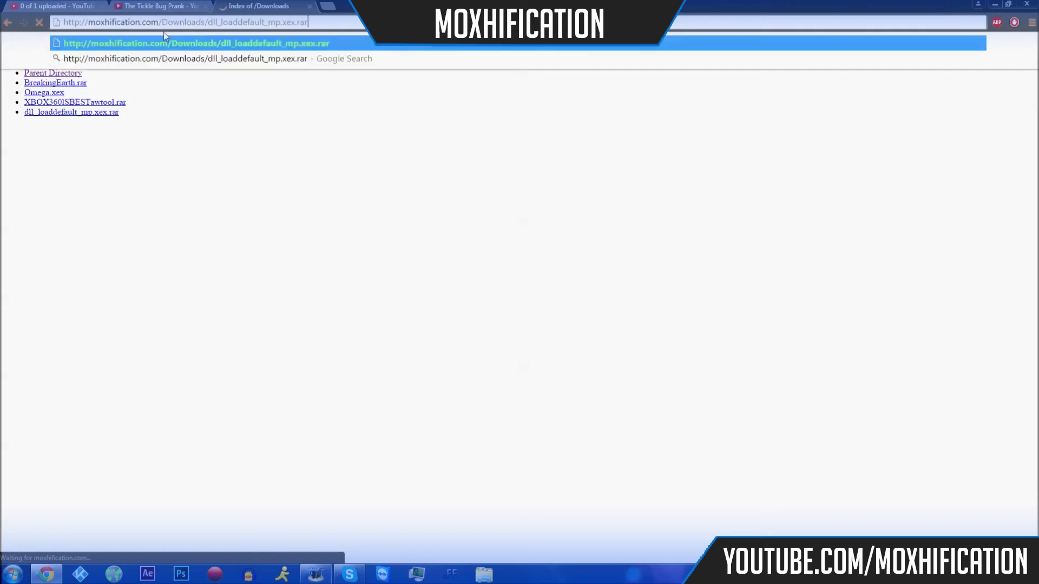
key("ctrl+a")
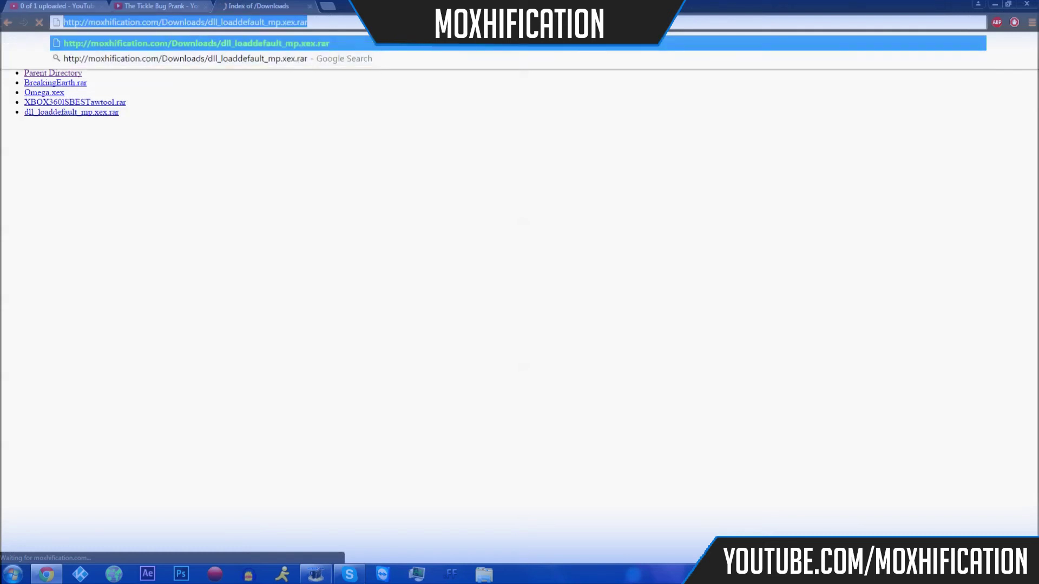
key("End")
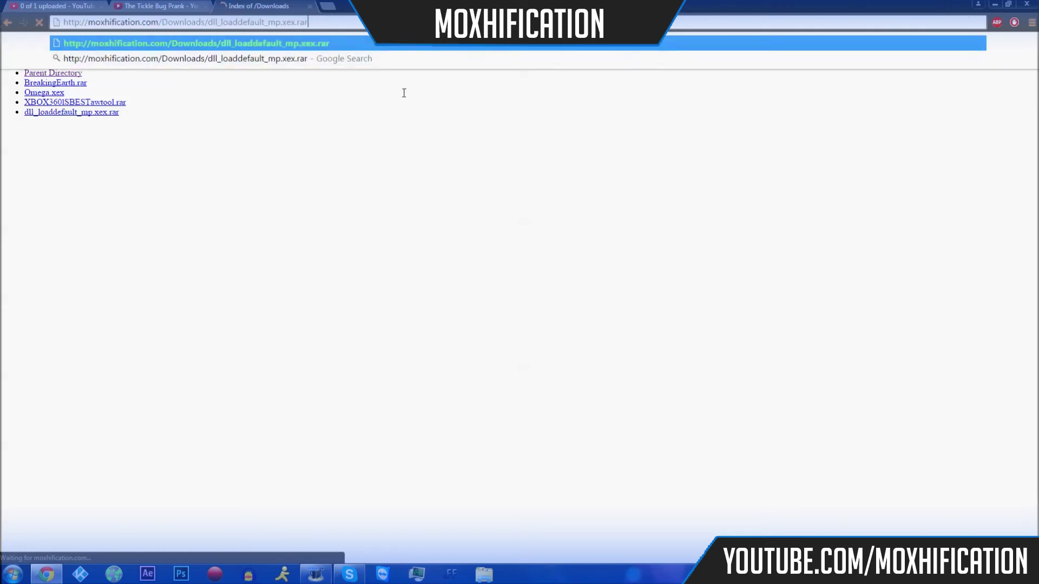
key("Return")
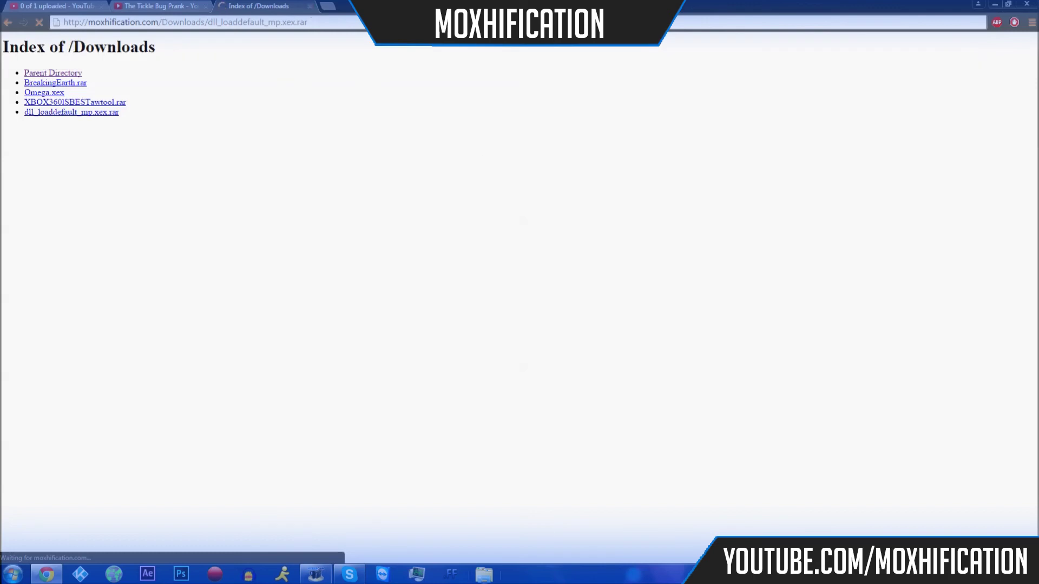